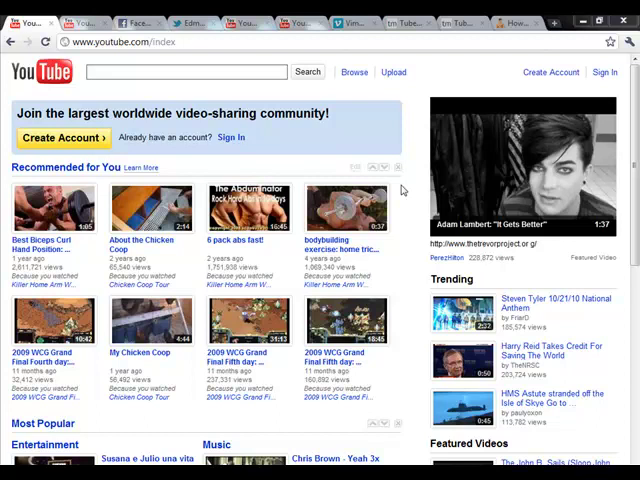
Step: Replay the 'What is Web 2.0?' video, reveal its embed code, then go to Facebook
key("ctrl+Tab")
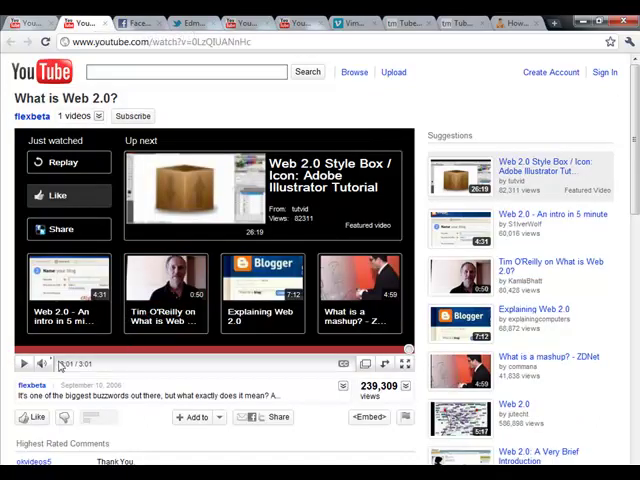
left_click(24, 364)
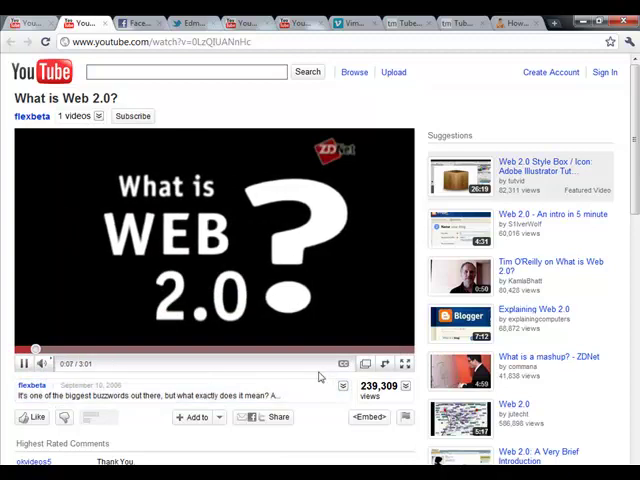
scroll(325, 377, "down", 1)
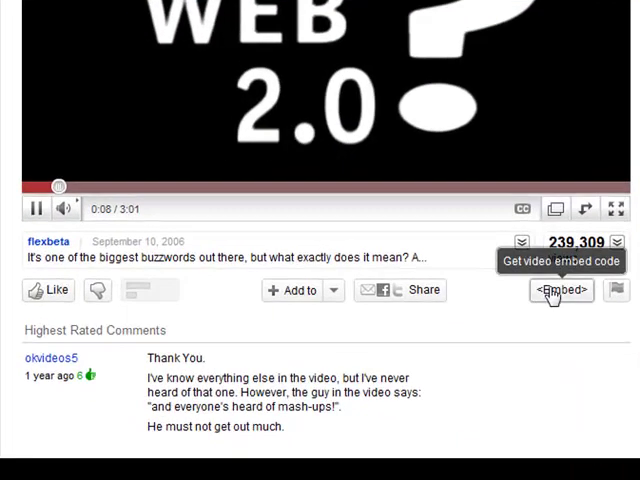
left_click(370, 400)
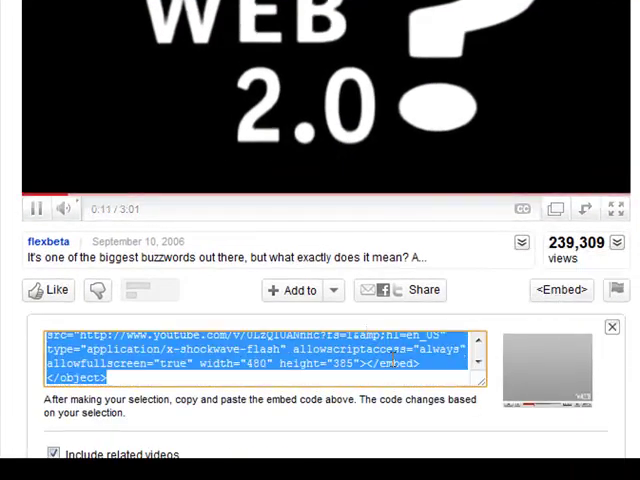
left_click(400, 362)
scroll(400, 362, "up", 2)
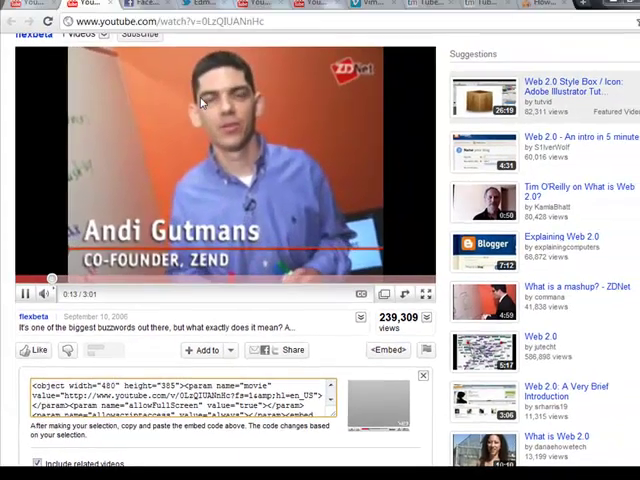
left_click(145, 9)
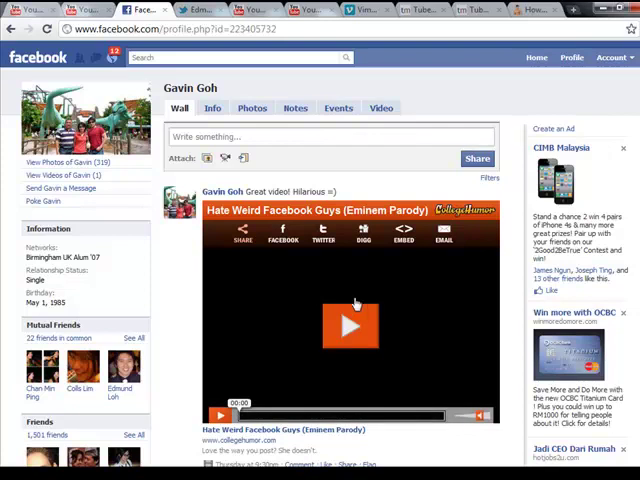
Step: Switch to the edmundloh Twitter profile page
mouse_move(351, 320)
left_click(200, 10)
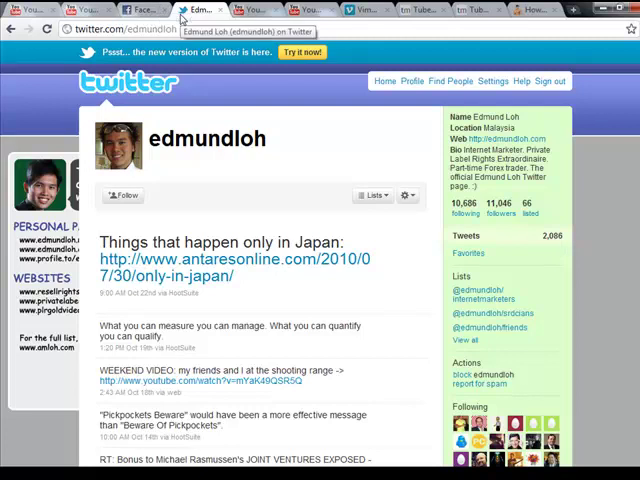
Step: Return to the Facebook wall showing the embedded parody video
left_click(148, 10)
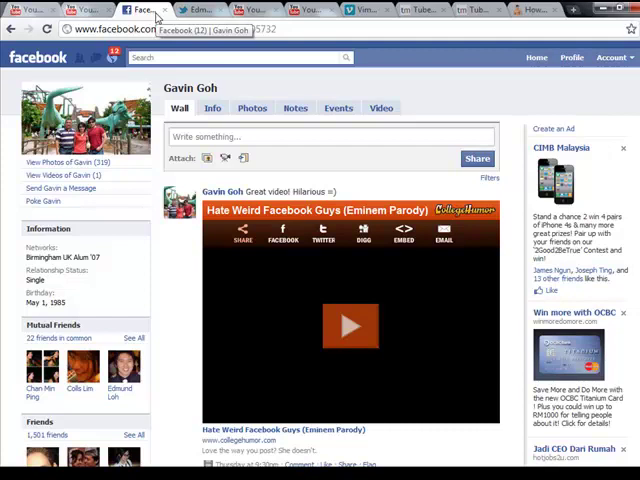
mouse_move(350, 310)
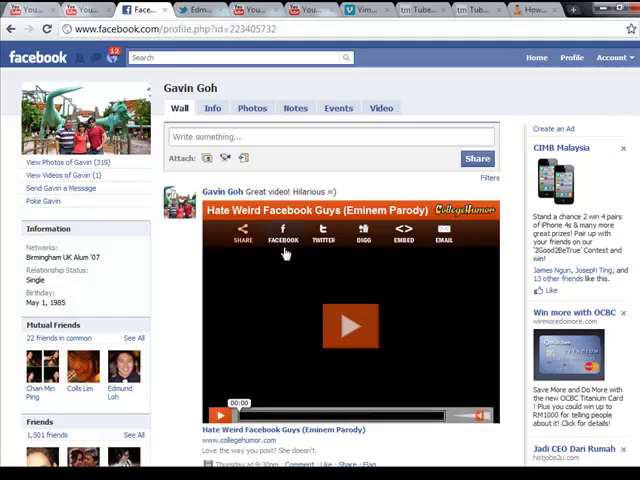
Step: Play the embedded parody video, then return to YouTube's 'What is Web 2.0?' video
left_click(335, 314)
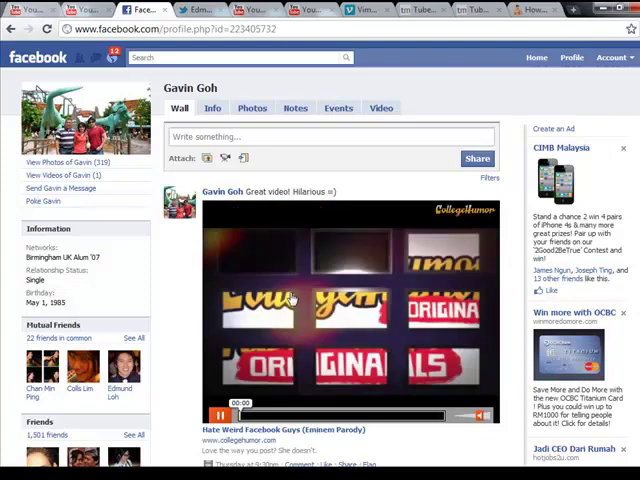
left_click(85, 9)
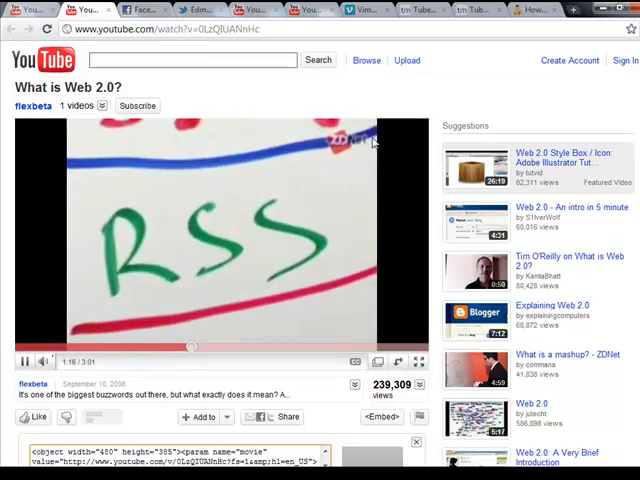
scroll(373, 140, "down", 1)
scroll(373, 140, "down", 1)
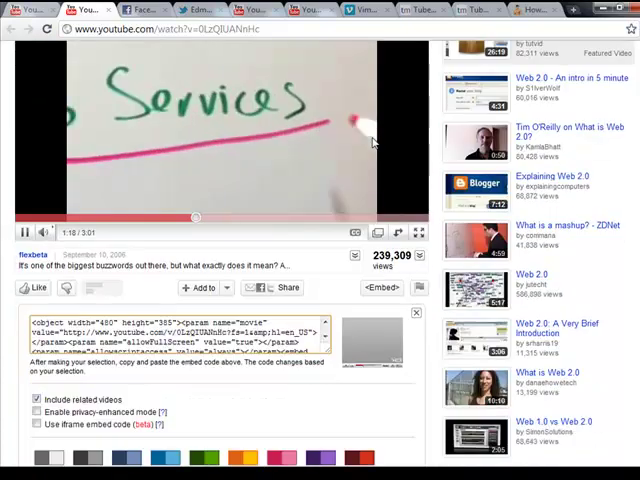
left_click(288, 288)
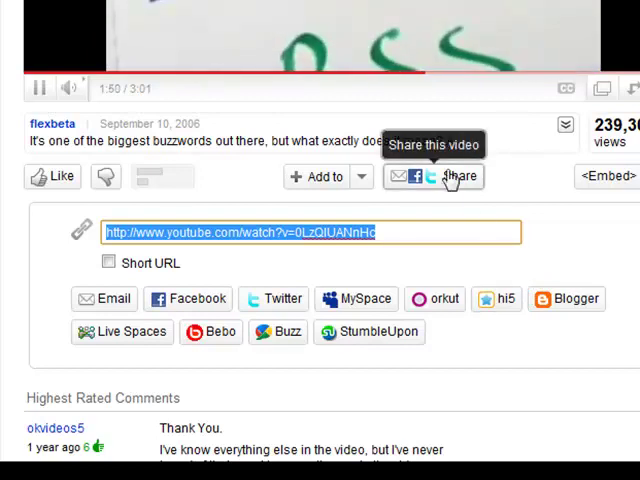
left_click(453, 178)
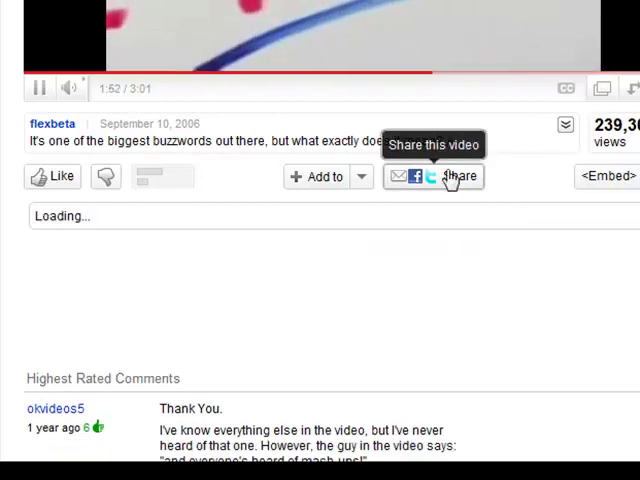
left_click(453, 178)
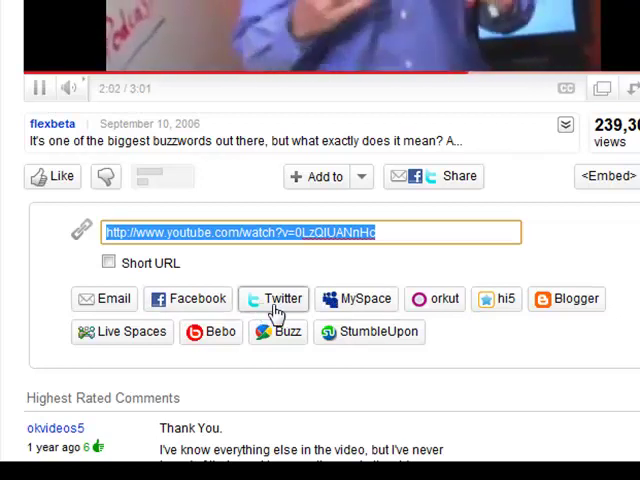
left_click(608, 176)
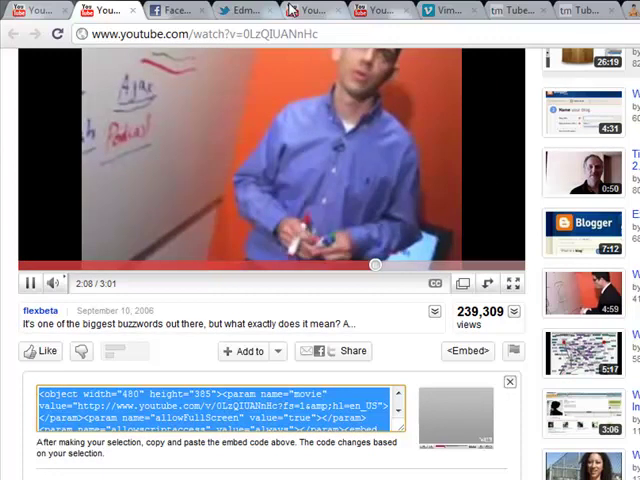
Step: Open the caption form for 'Internet Marketing Empire Review', then go to 'Incredible Abs: 2 Minute Abs'
left_click(303, 12)
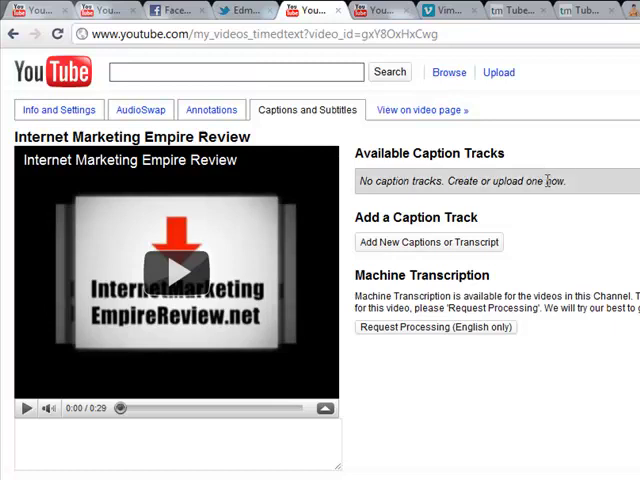
left_click(450, 242)
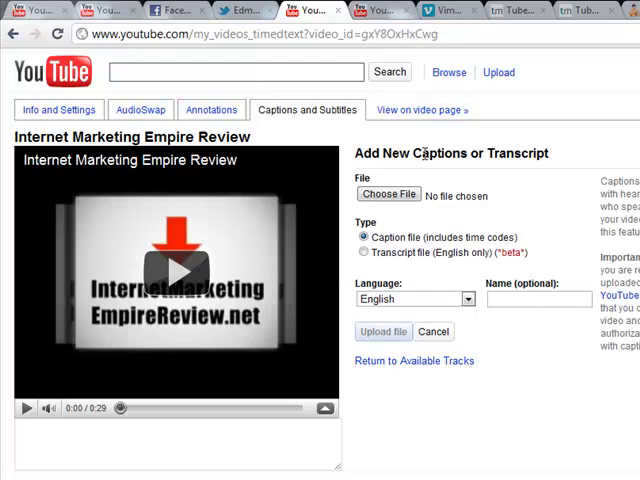
left_click(375, 12)
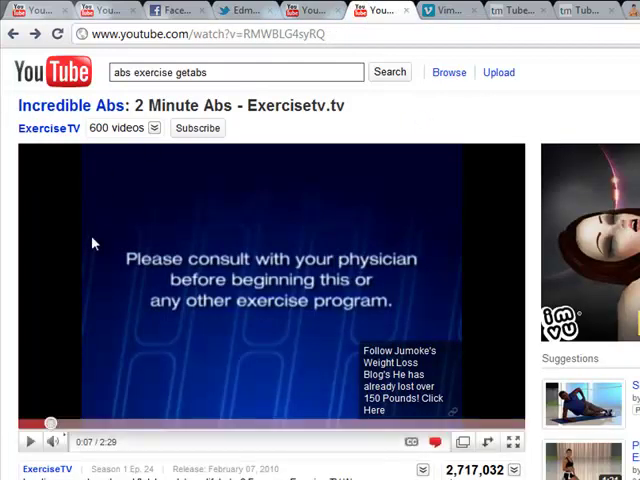
Step: Resume the Incredible Abs video and look over its comments and Video Responses
left_click(30, 442)
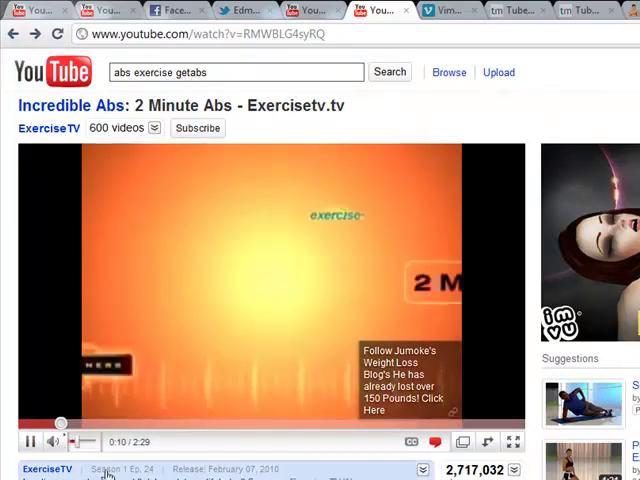
scroll(270, 300, "down", 5)
scroll(270, 300, "down", 3)
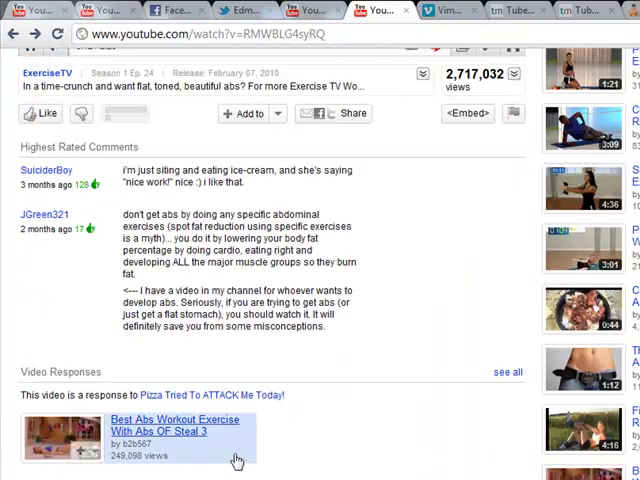
left_click_drag(100, 372, 22, 372)
scroll(48, 369, "down", 2)
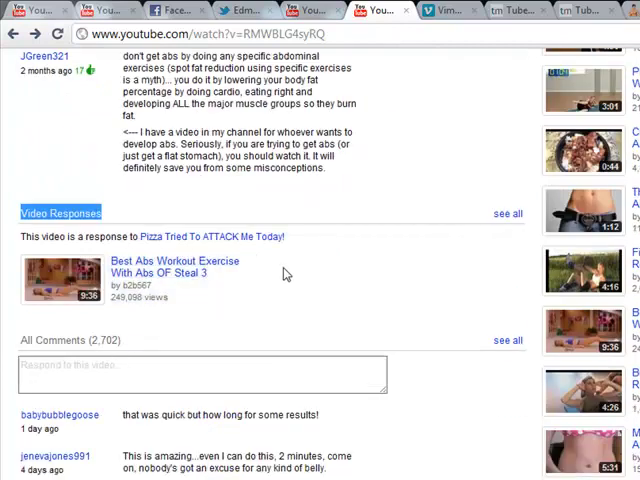
scroll(264, 274, "up", 3)
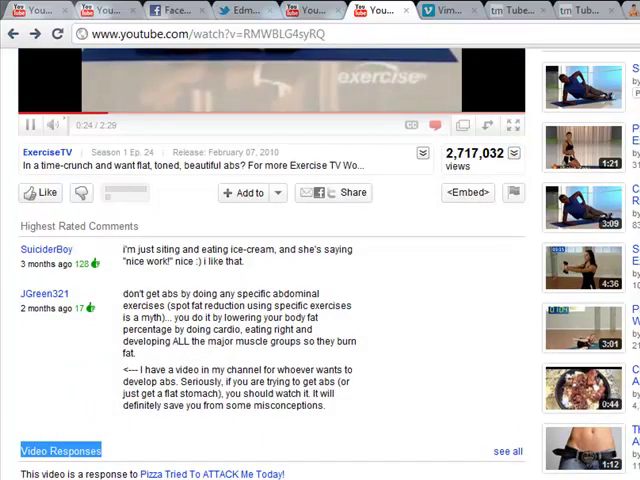
scroll(264, 274, "down", 1)
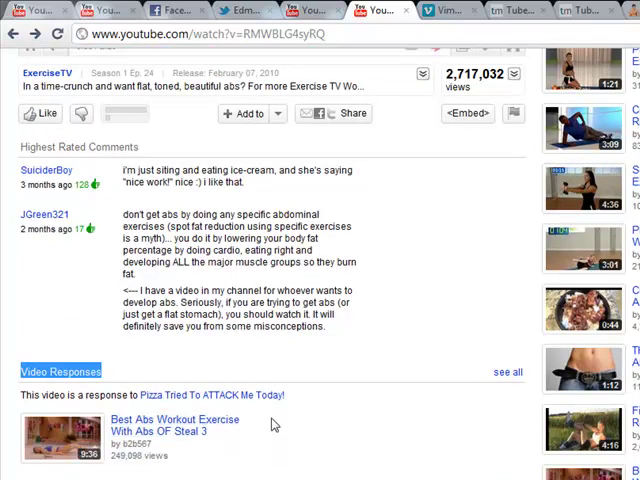
left_click(155, 372)
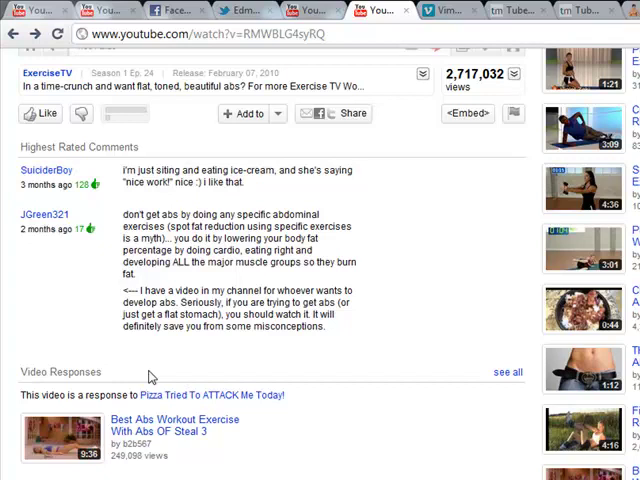
Step: Bring up the Vimeo homepage to look over its featured videos
left_click(440, 10)
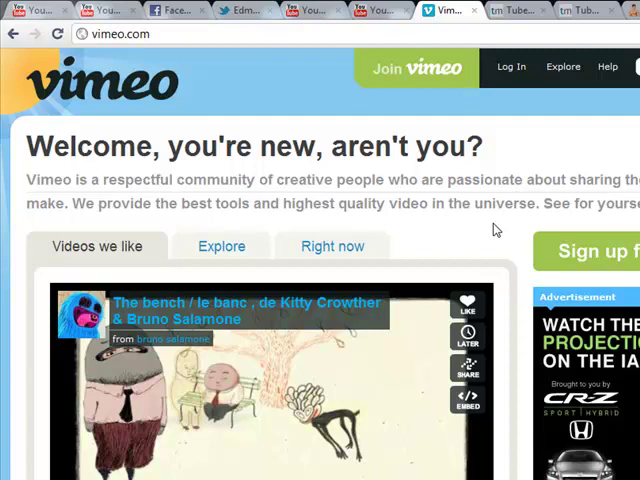
scroll(495, 230, "down", 3)
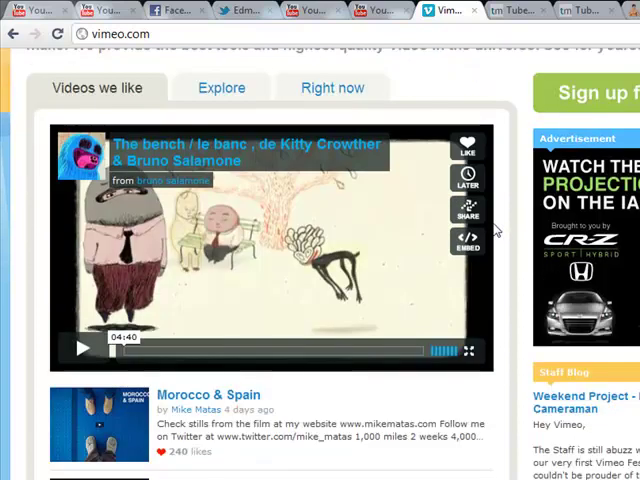
scroll(495, 230, "down", 2)
scroll(495, 230, "down", 1)
scroll(495, 230, "down", 1)
scroll(495, 230, "up", 4)
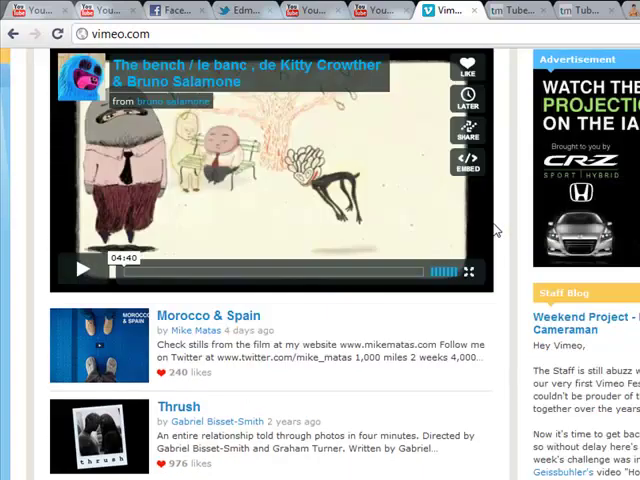
scroll(495, 230, "up", 4)
Step: Bring up the TubeMogul dashboard with its Views by Day chart and to-do notes
left_click(512, 8)
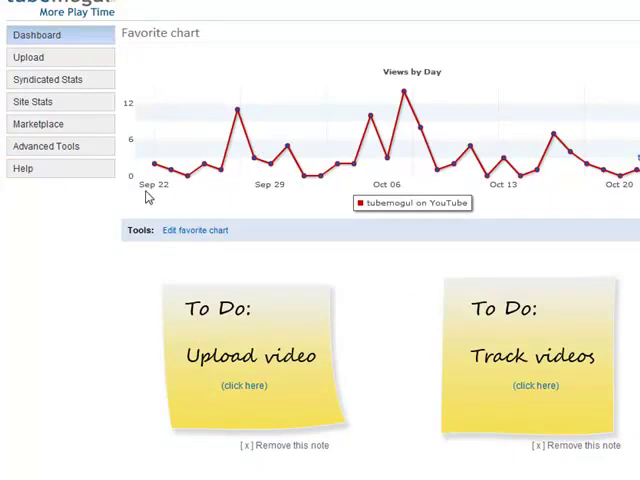
scroll(158, 324, "down", 2)
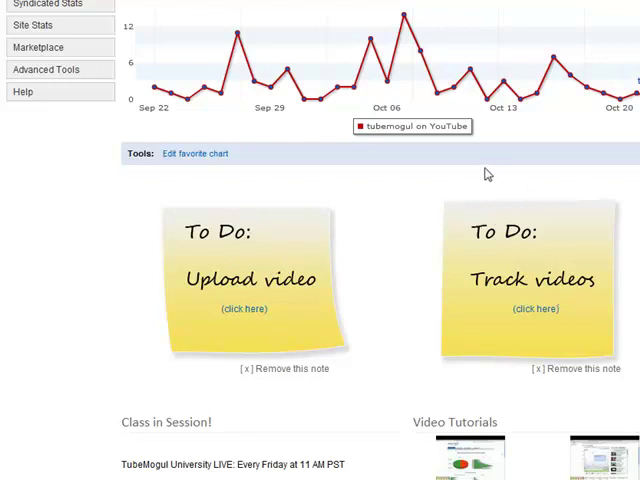
scroll(483, 176, "down", 2)
scroll(483, 176, "down", 1)
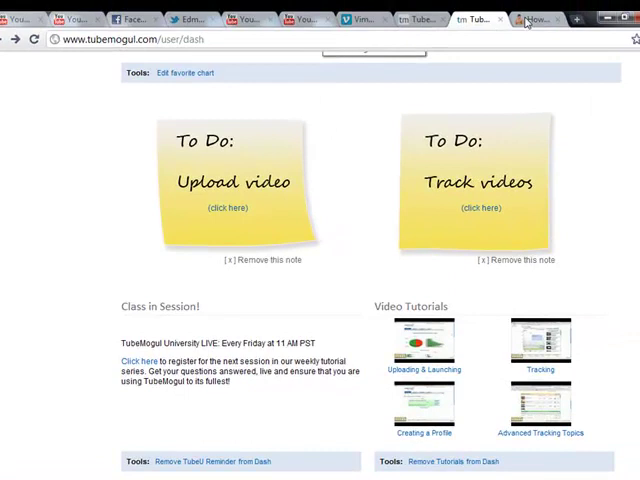
Step: Go to the VinceDelMonteFitness affiliate page, then its Affiliate Marketing Learning Center
left_click(533, 19)
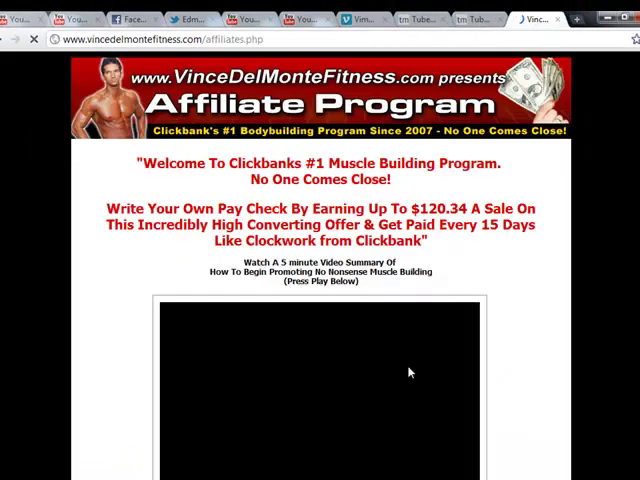
scroll(545, 339, "down", 1)
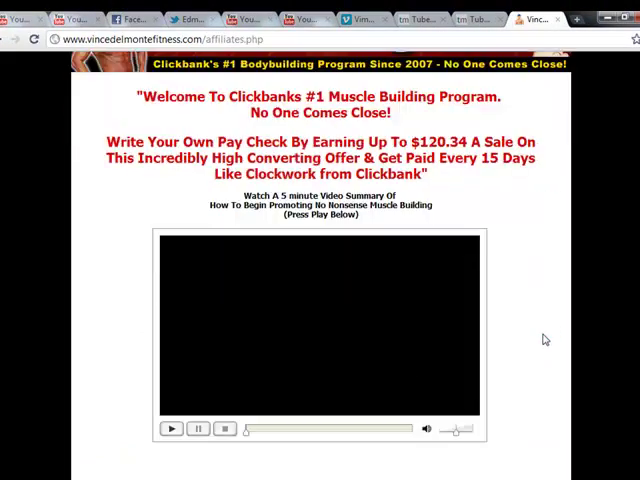
scroll(545, 339, "down", 3)
scroll(545, 339, "down", 4)
scroll(545, 339, "down", 4)
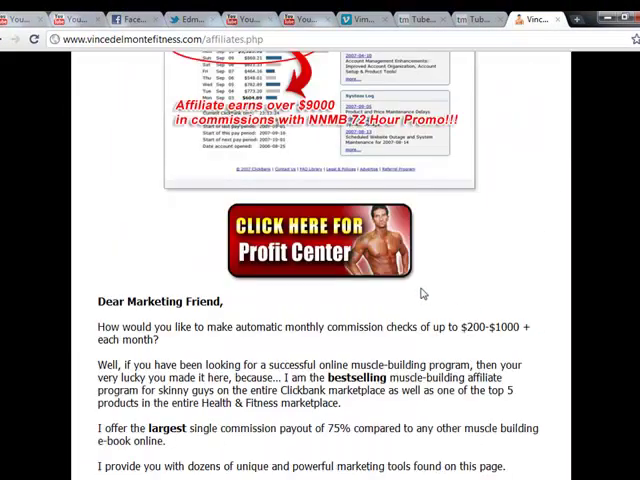
left_click(370, 262)
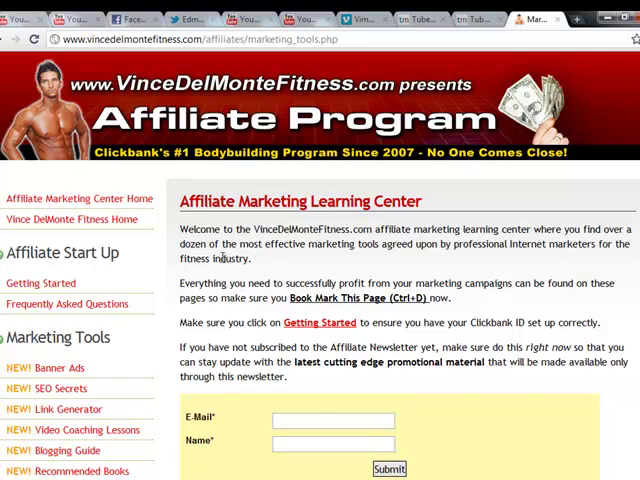
scroll(330, 412, "down", 1)
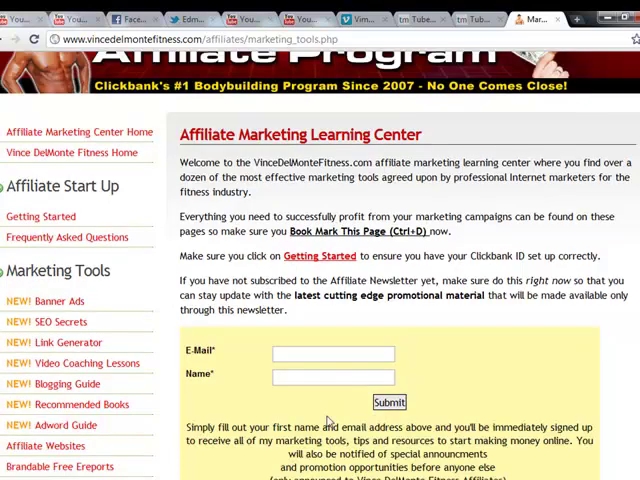
scroll(330, 412, "up", 1)
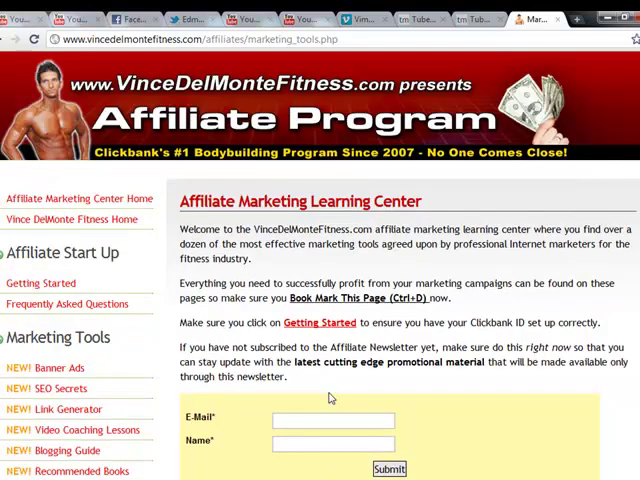
scroll(330, 398, "down", 1)
Step: Open the 'Video Coaching Lessons' page from the left menu
left_click(140, 362)
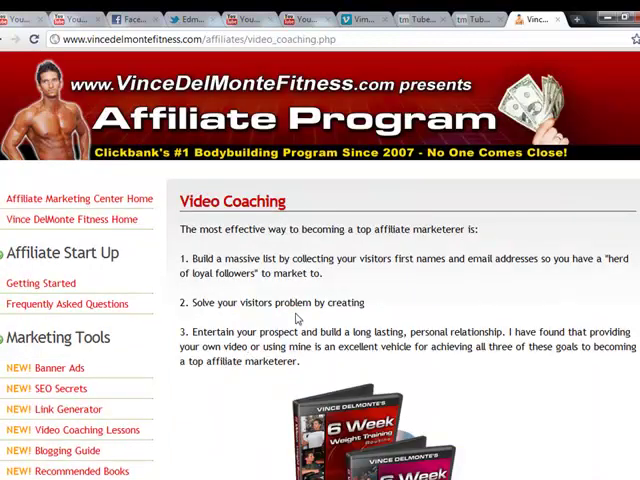
scroll(356, 281, "down", 2)
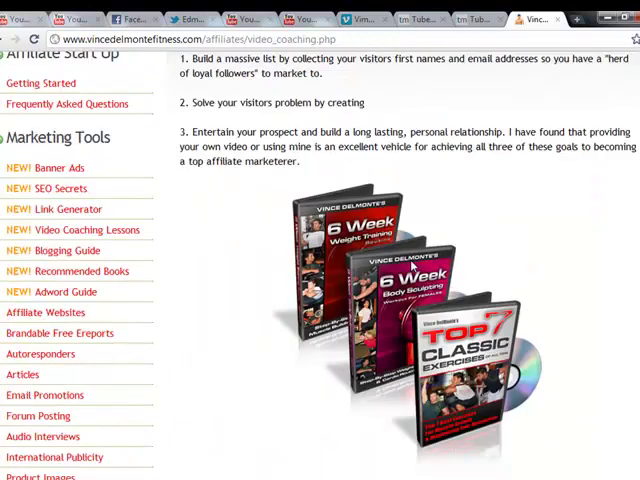
scroll(460, 335, "down", 3)
scroll(460, 335, "down", 3)
scroll(460, 335, "down", 3)
scroll(460, 335, "down", 2)
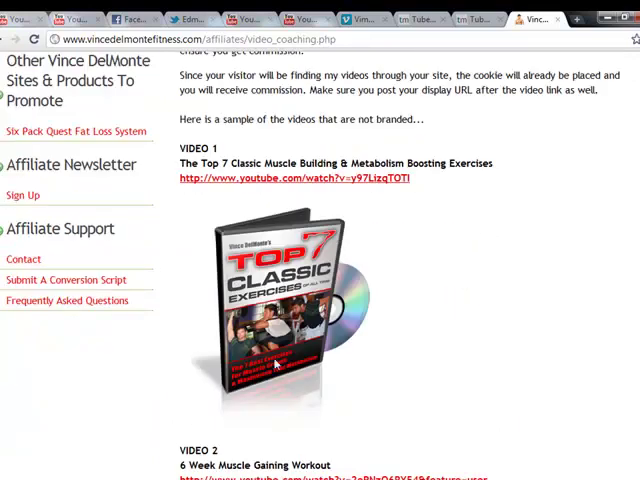
scroll(300, 150, "down", 1)
scroll(230, 125, "down", 2)
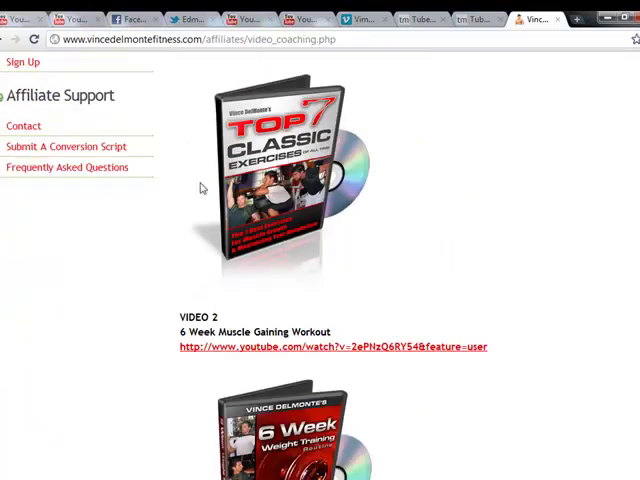
scroll(390, 338, "down", 2)
scroll(391, 338, "down", 3)
scroll(391, 338, "down", 2)
scroll(391, 338, "down", 1)
scroll(391, 338, "down", 1)
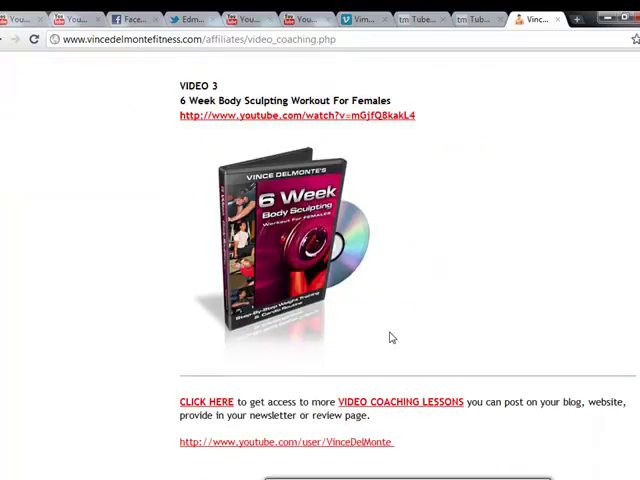
scroll(391, 338, "down", 2)
scroll(391, 338, "down", 1)
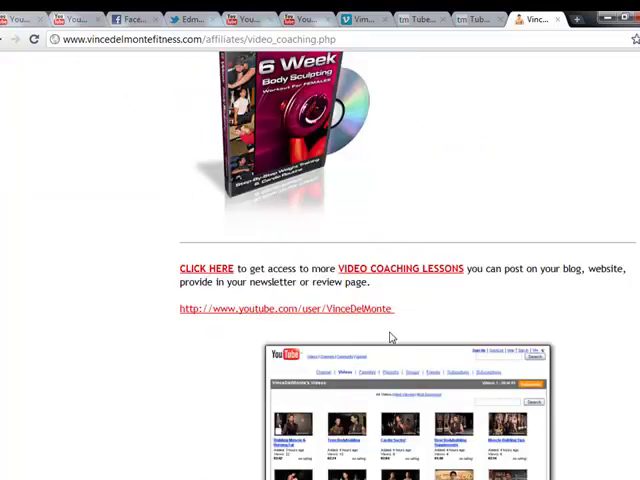
scroll(391, 338, "down", 1)
scroll(391, 338, "down", 1)
scroll(391, 338, "down", 1)
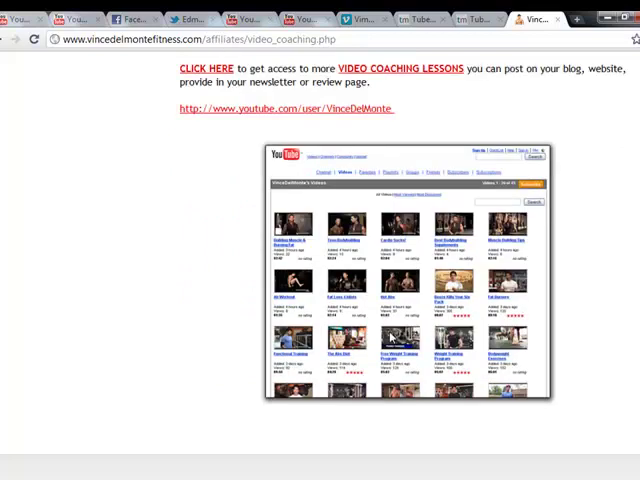